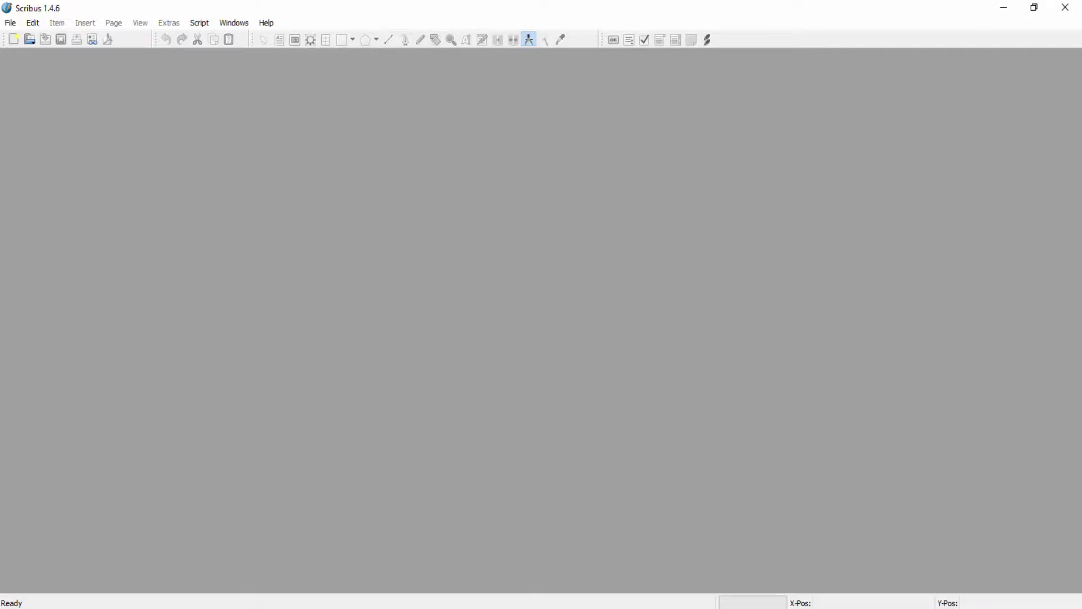
Create a new single-page, Letter-size portrait document with the default settings
click(10, 23)
click(29, 41)
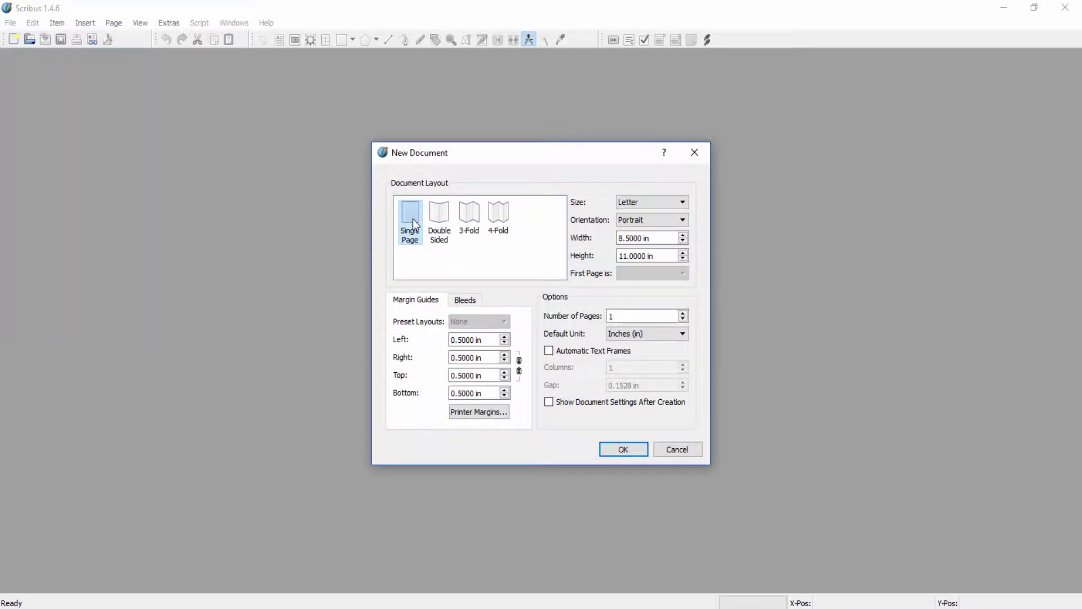
click(618, 452)
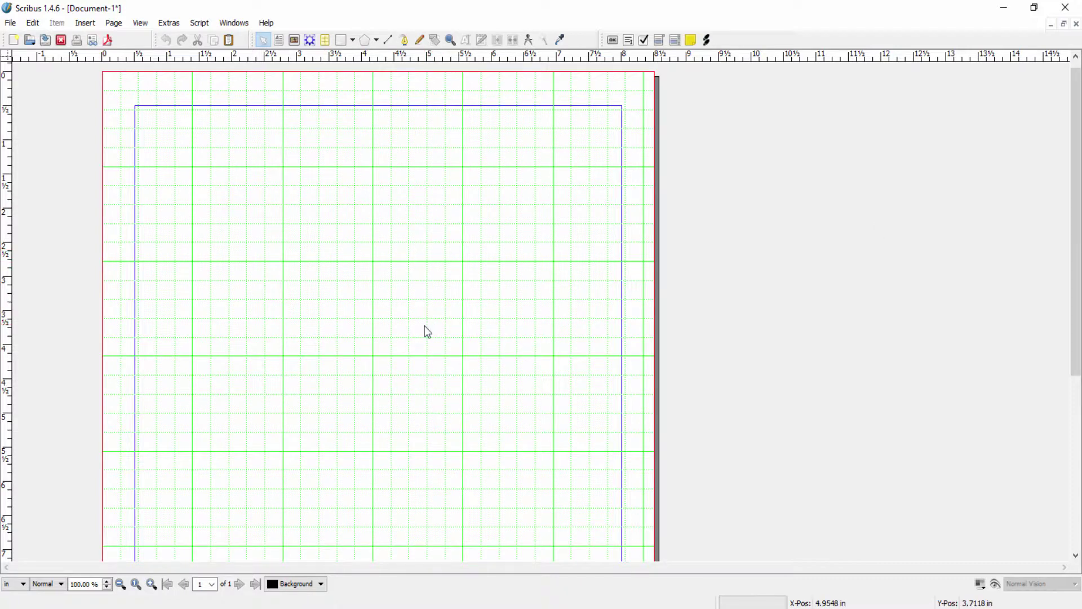
Show the Layers palette from the Windows menu, listing only the Background layer
click(232, 23)
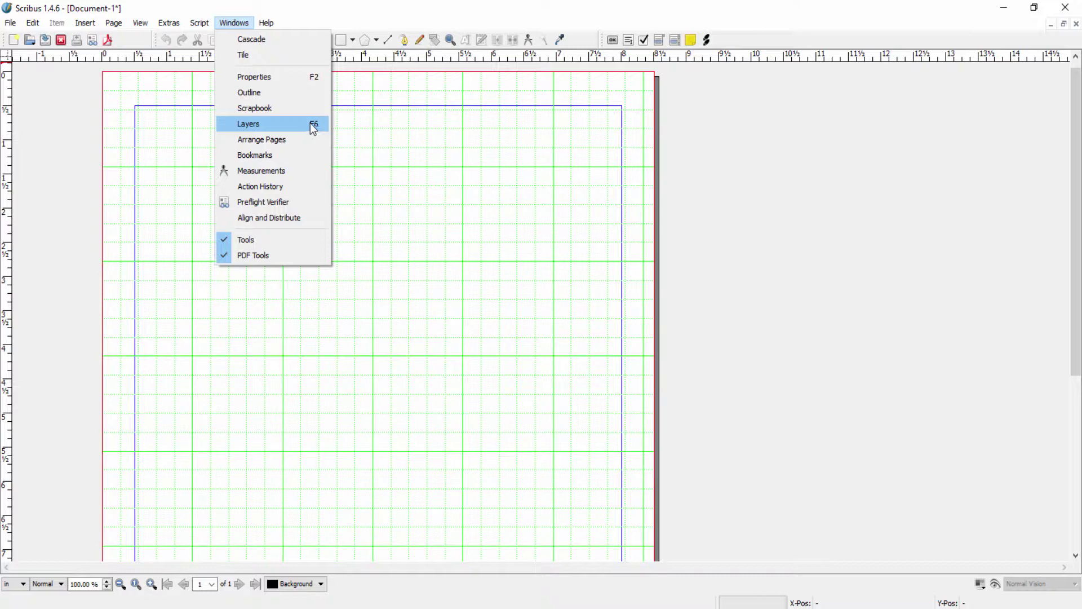
click(272, 124)
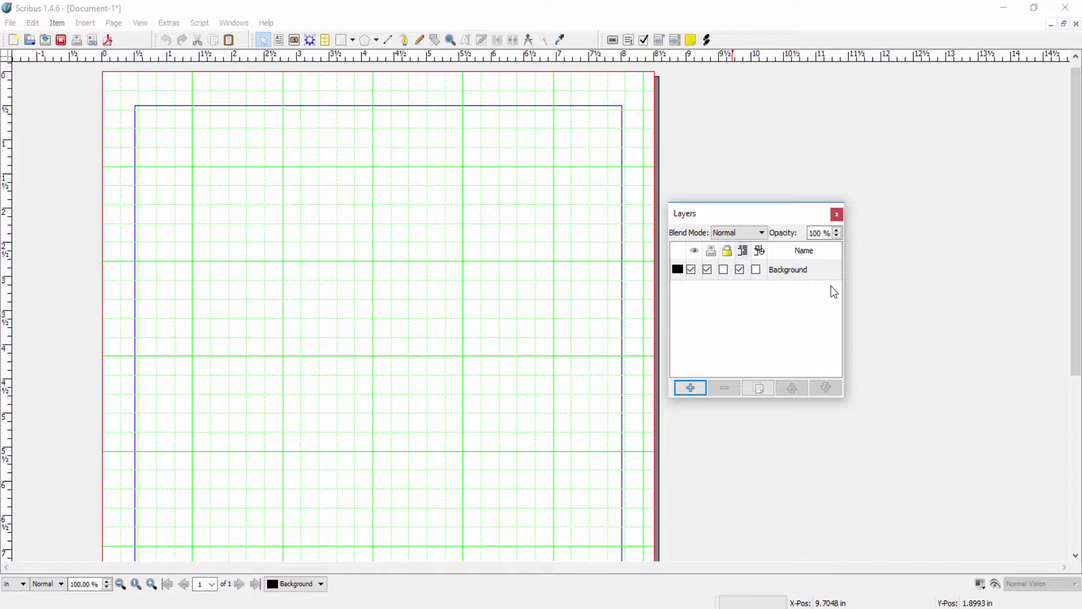
click(959, 414)
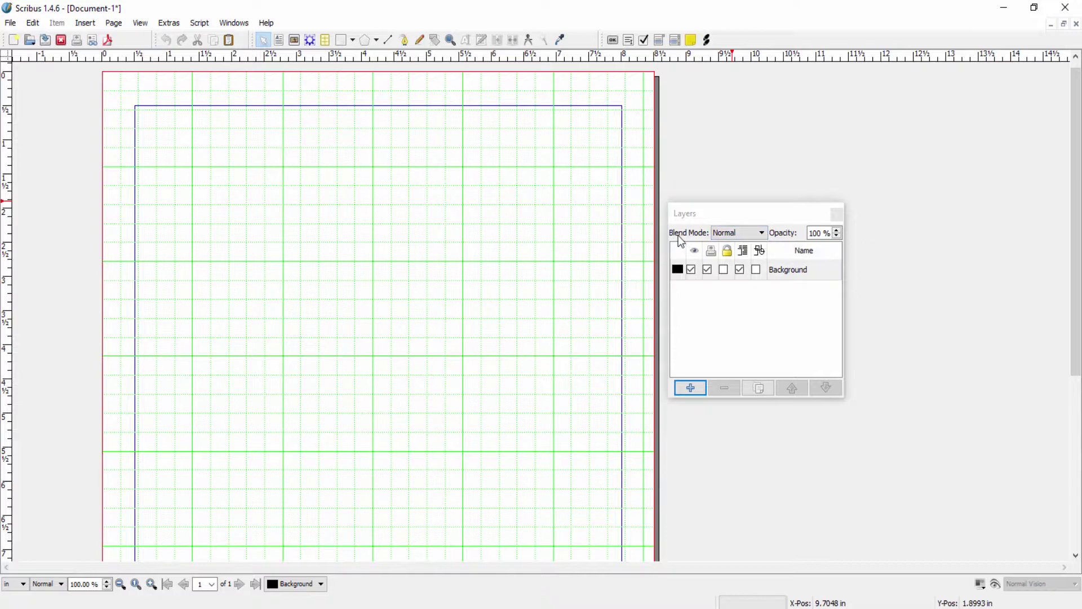
click(763, 232)
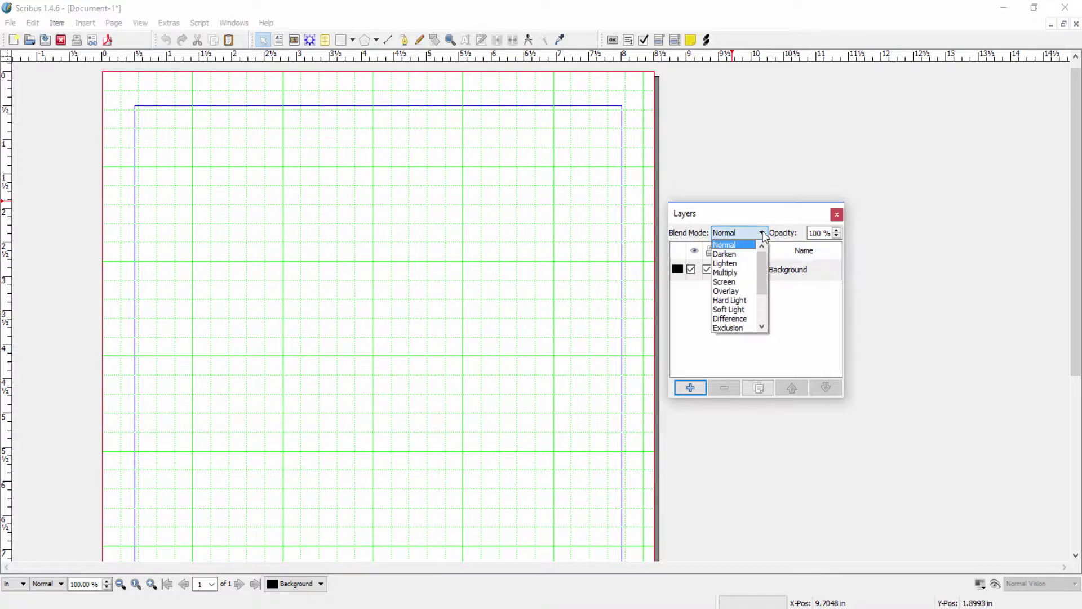
click(762, 232)
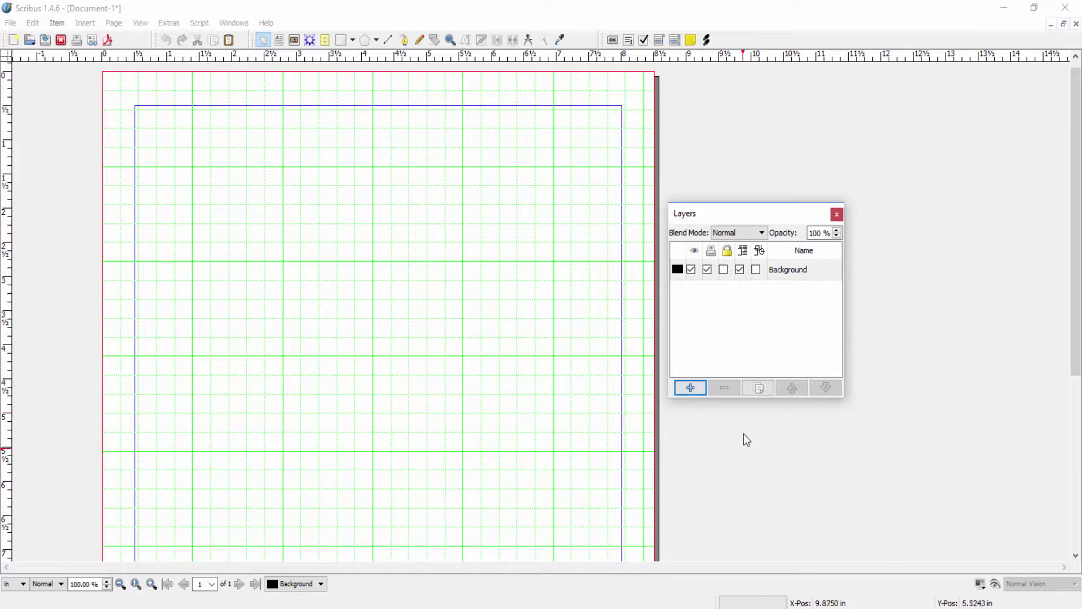
Add a new layer above Background and rename it 'Layer1'
click(691, 388)
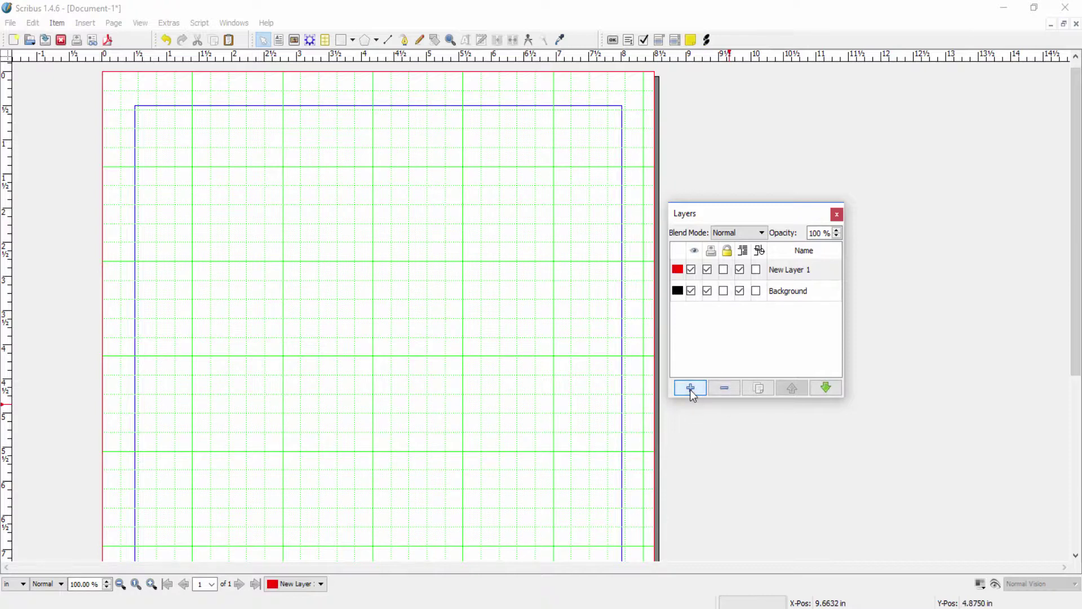
click(809, 275)
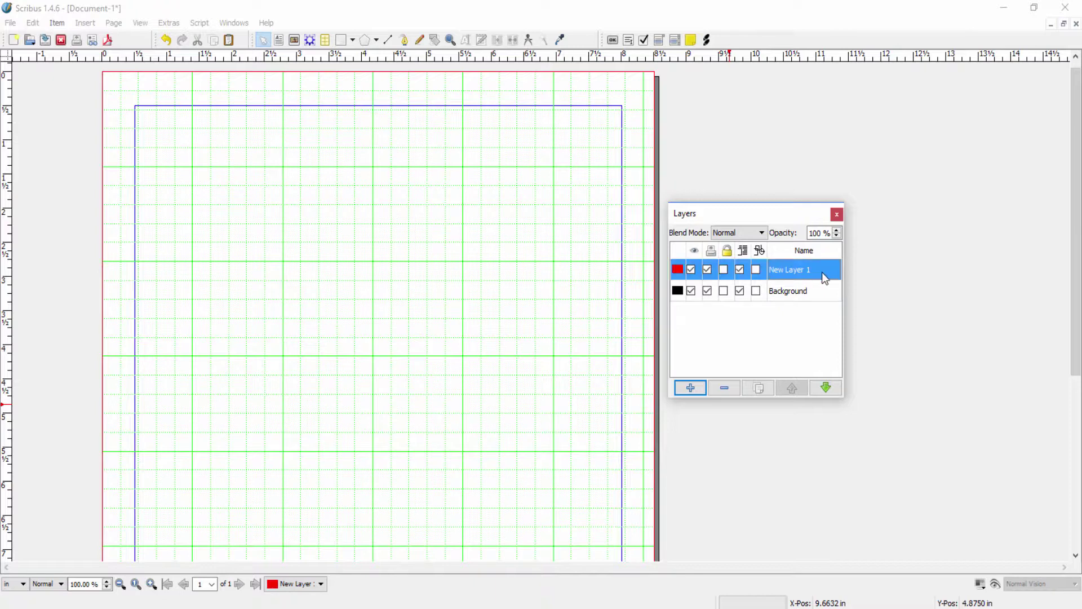
double_click(815, 271)
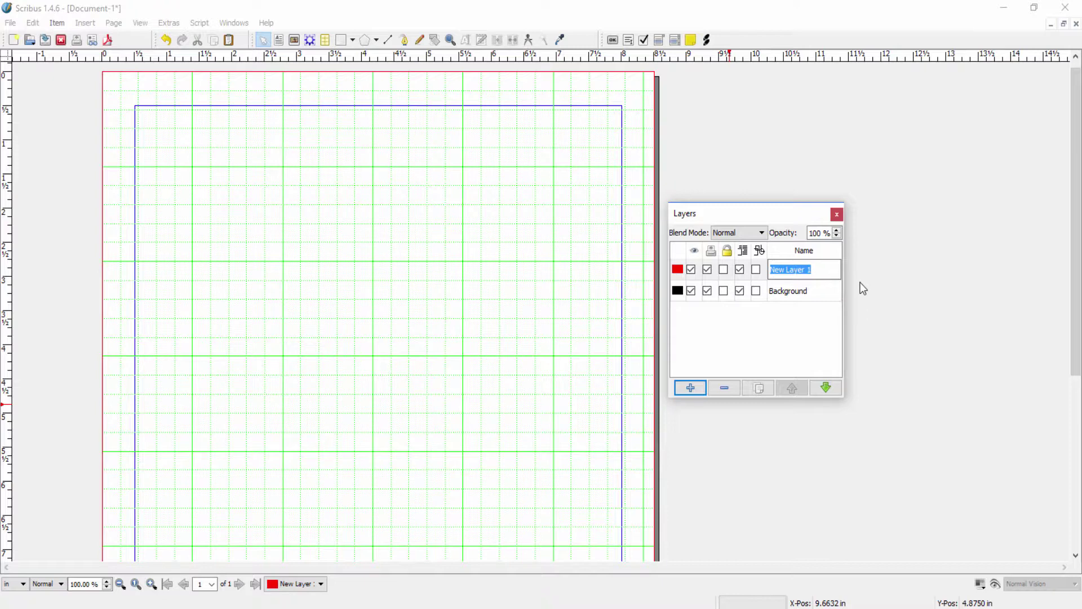
text(Layer1)
click(705, 409)
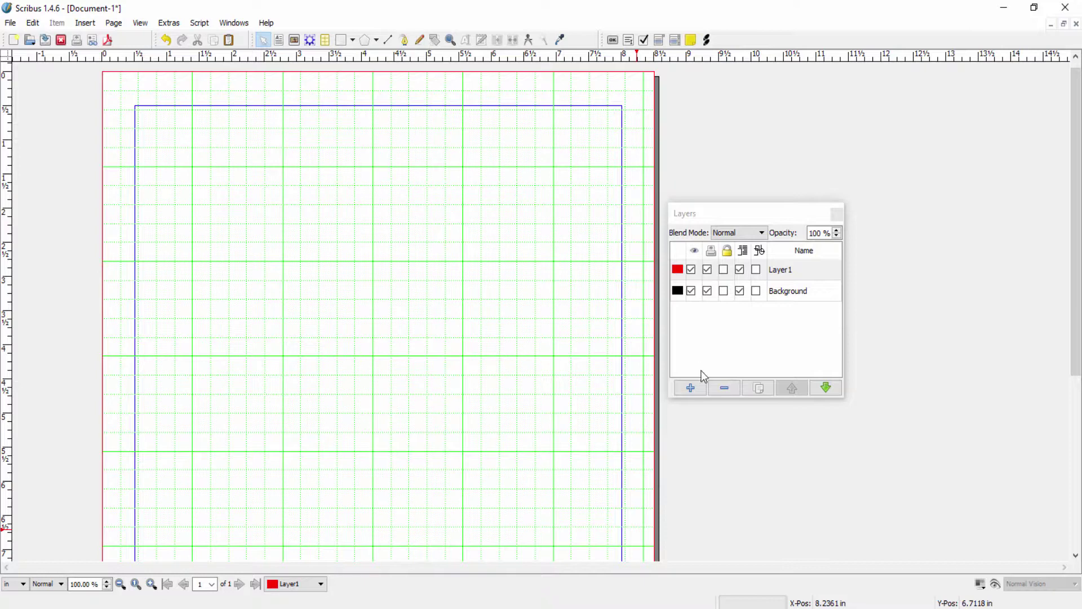
Keep red as Layer1's colour and add New Layer 2 above it
double_click(677, 270)
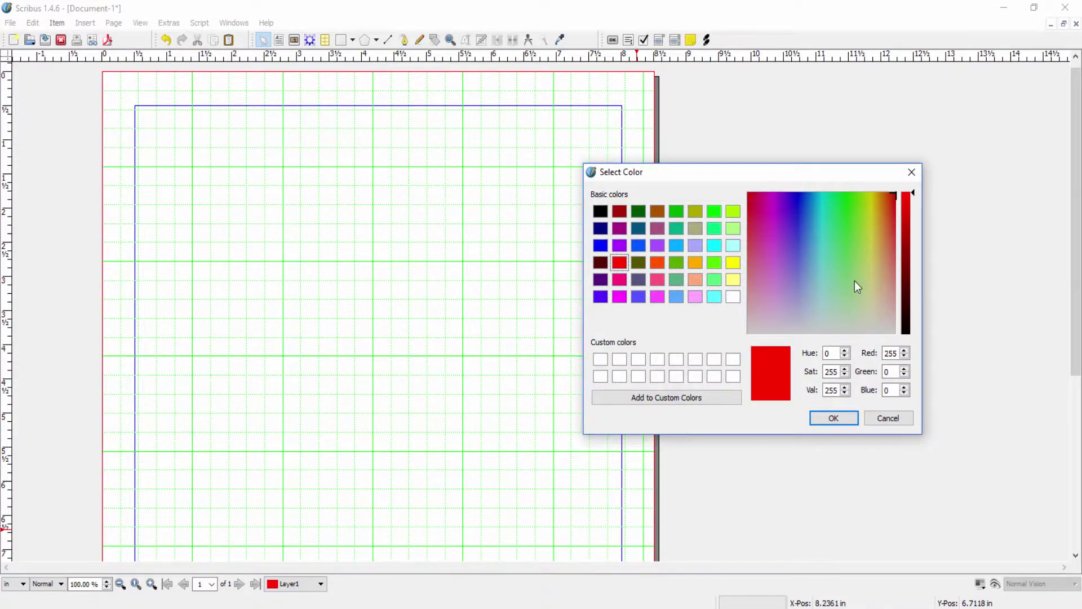
click(839, 420)
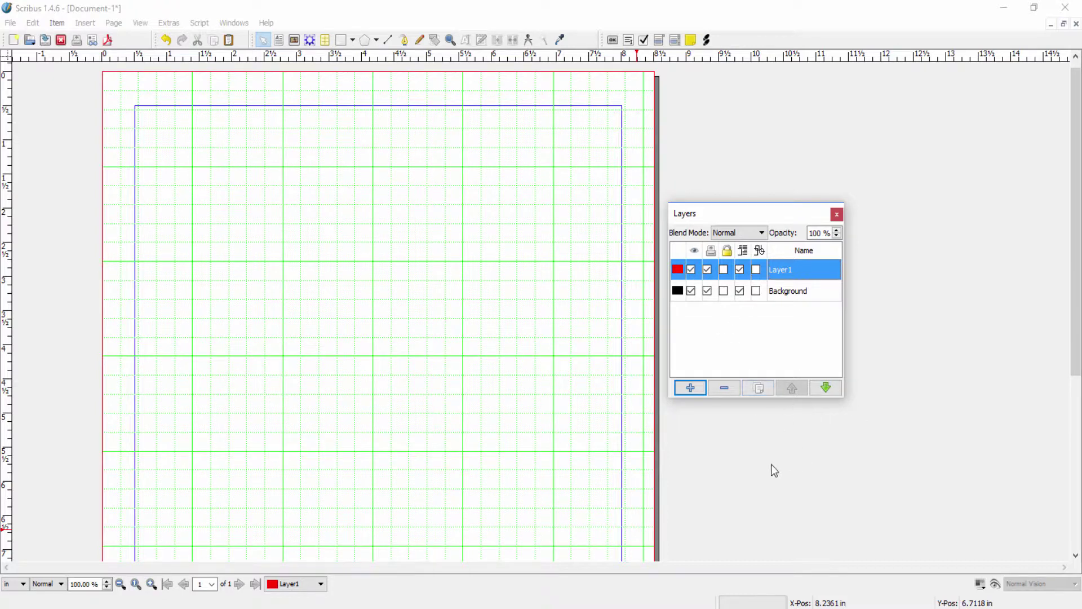
click(695, 392)
click(695, 392)
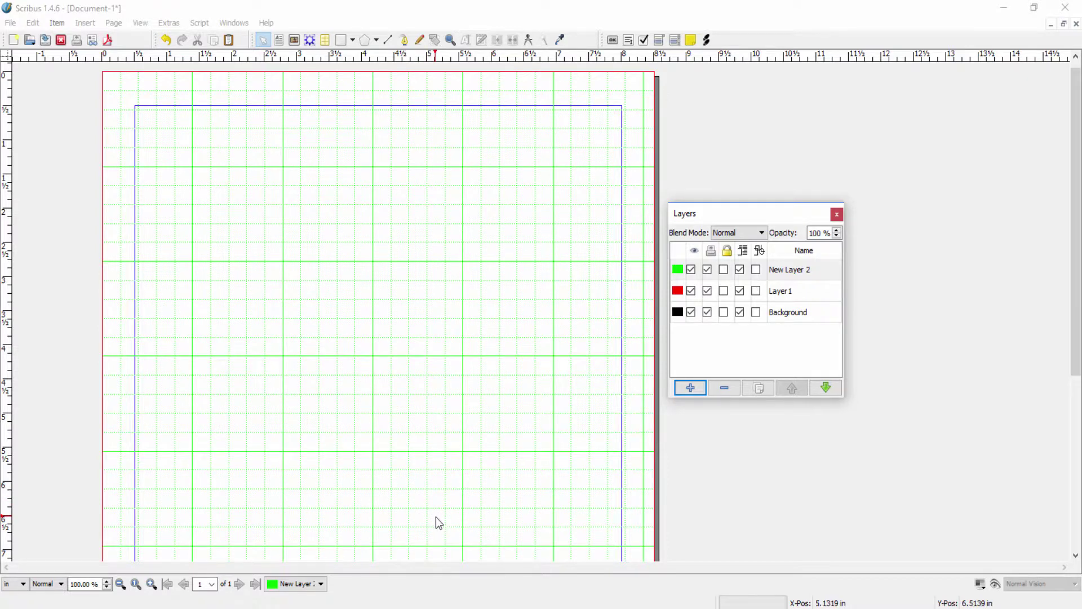
Uncheck New Layer 2's visibility and printable boxes in the Layers palette
click(693, 270)
click(692, 270)
click(692, 270)
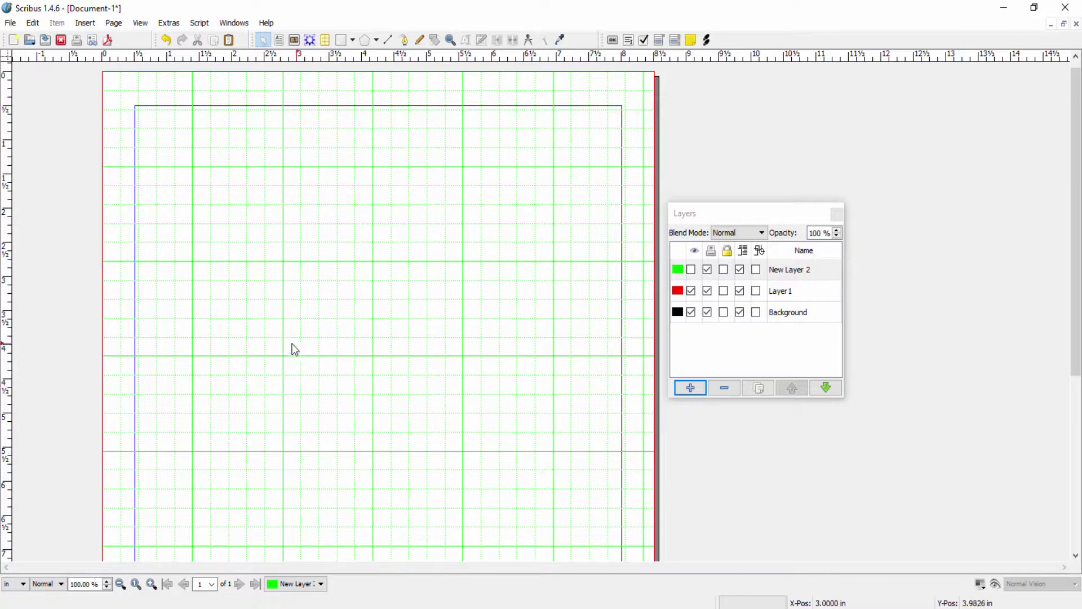
click(709, 270)
click(709, 270)
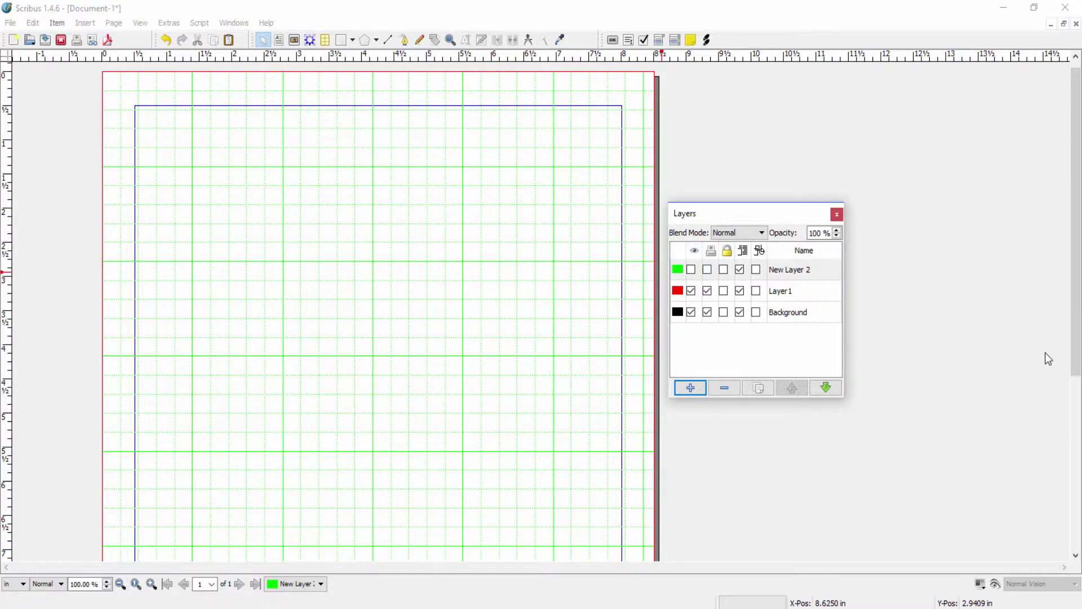
click(920, 474)
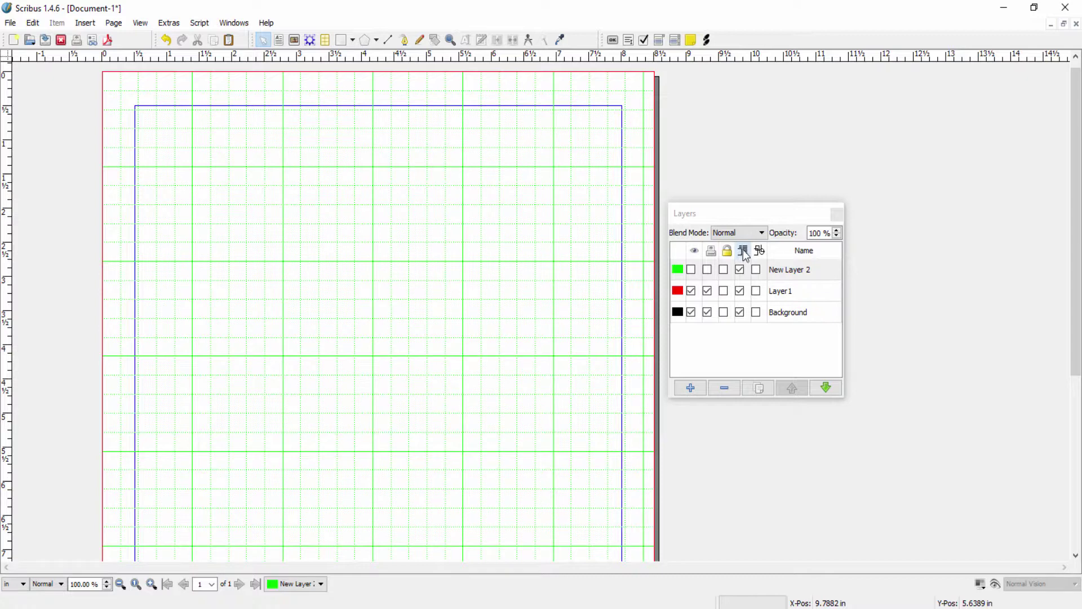
Close the Layers palette and choose Background in the status-bar layer chooser
mouse_move(747, 256)
click(838, 214)
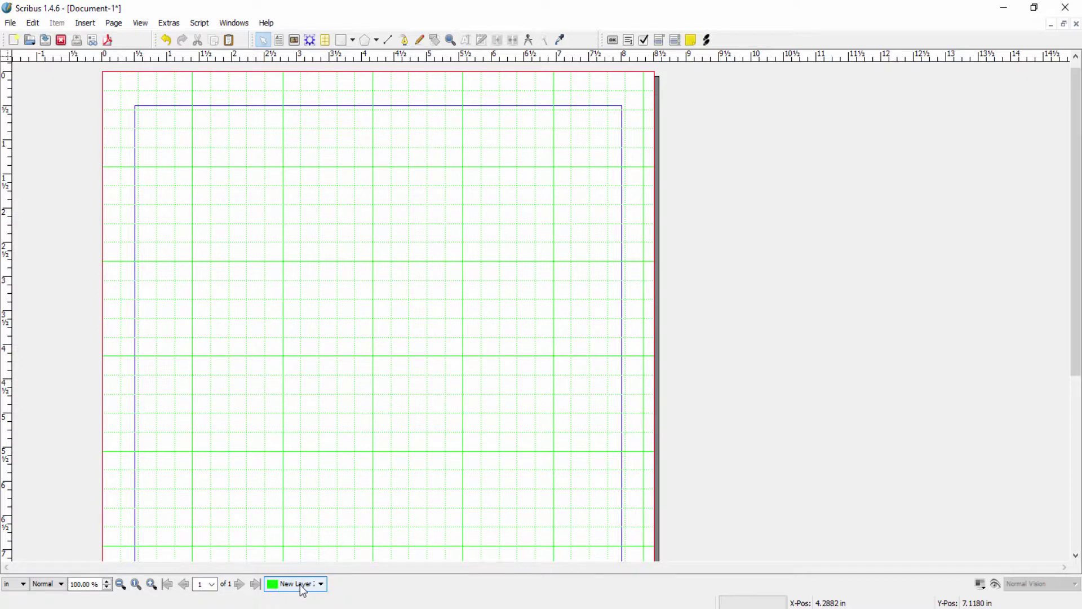
click(322, 587)
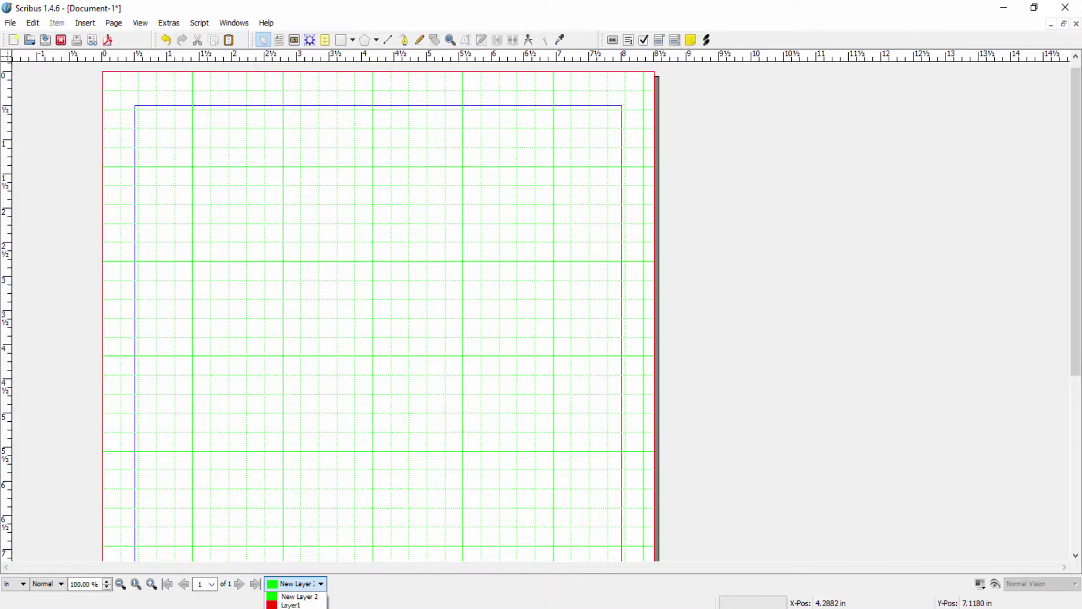
click(290, 607)
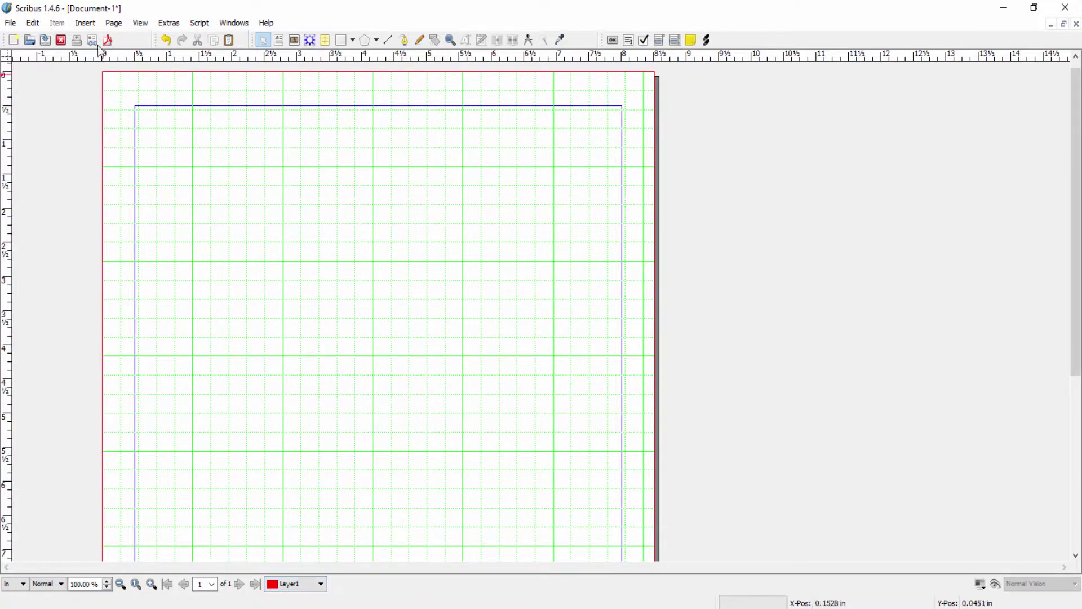
Draw a default rectangle shape across the upper part of the page
click(85, 23)
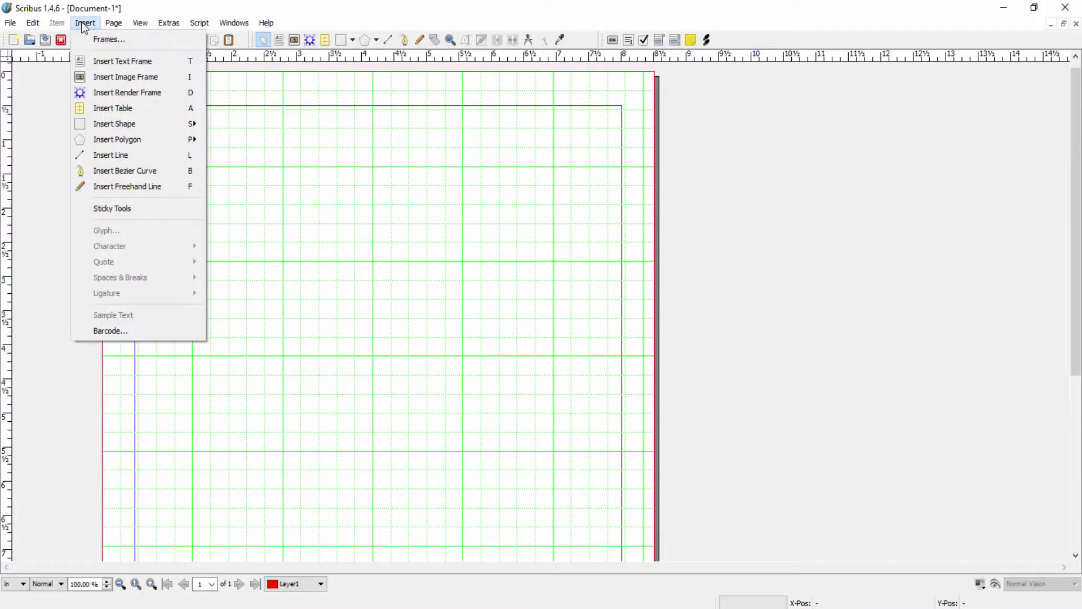
mouse_move(138, 124)
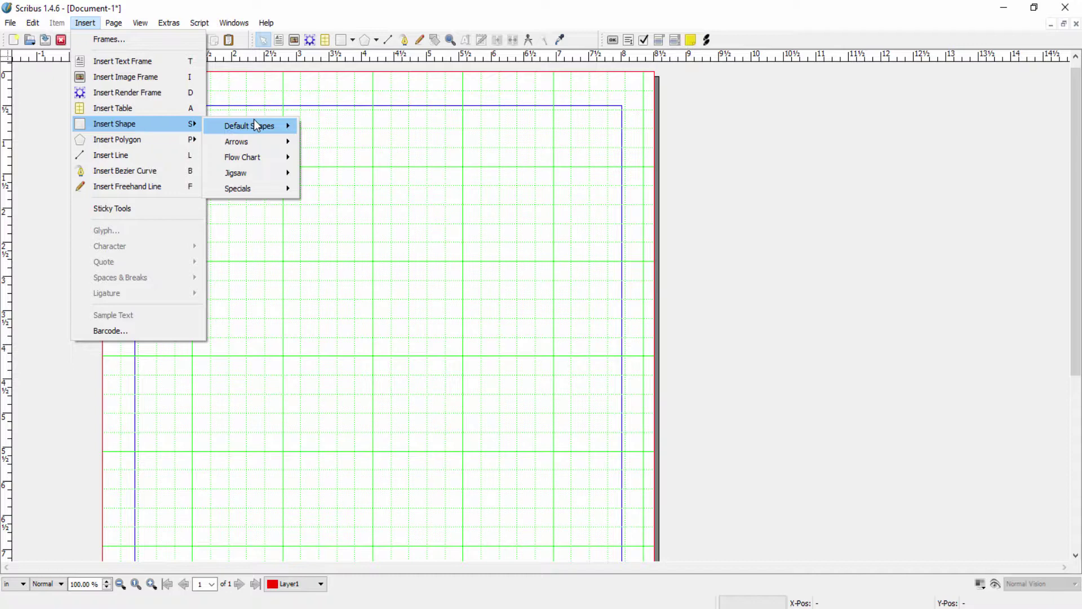
mouse_move(248, 188)
mouse_move(250, 125)
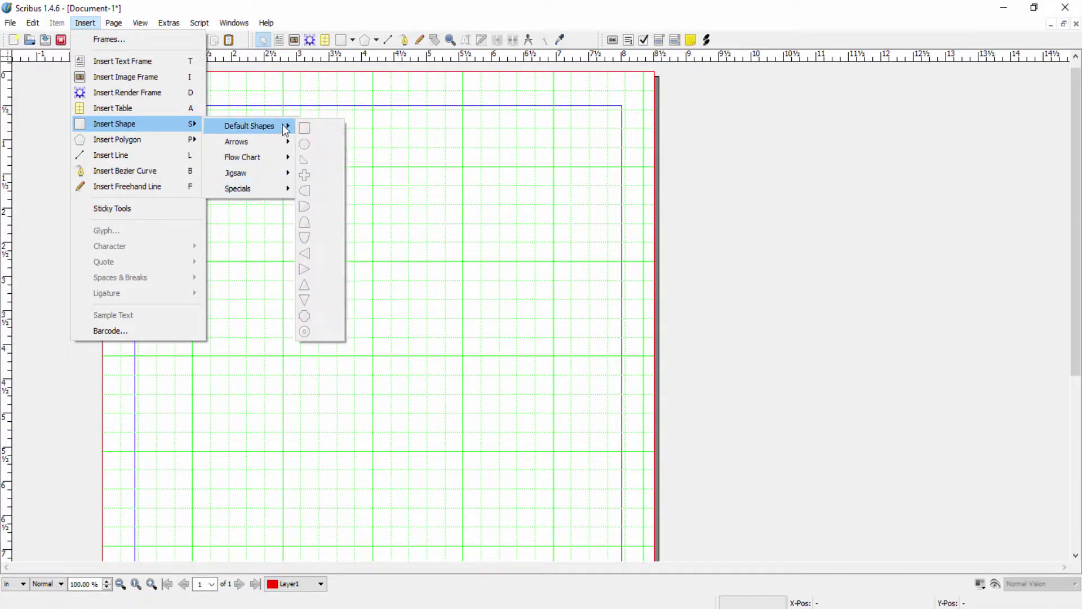
click(325, 124)
drag(274, 160, 435, 357)
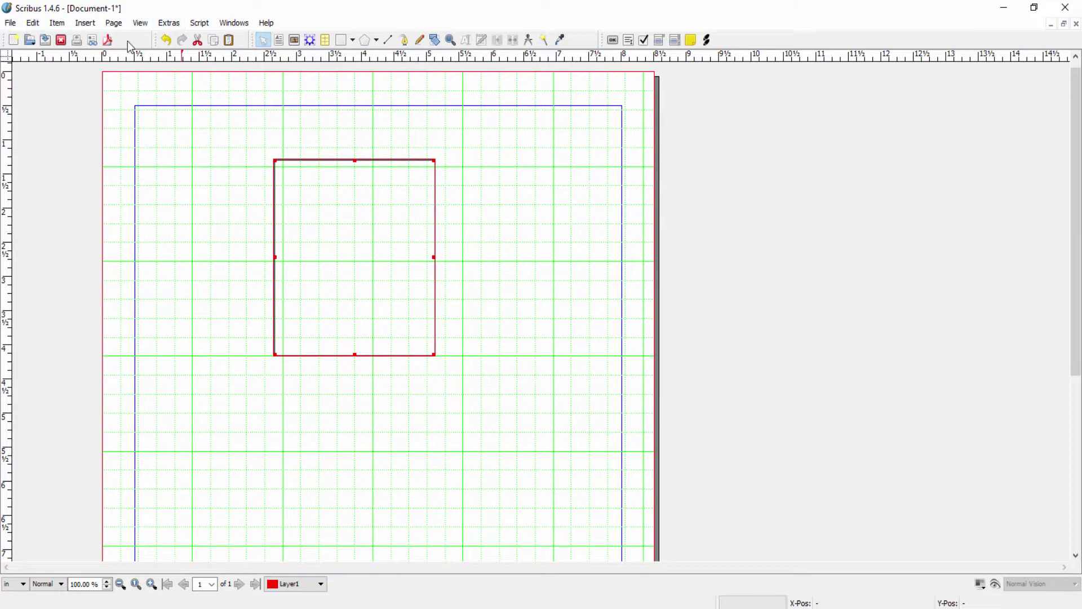
Set the rectangle's fill colour to Yellow in its Properties, then close the panel
right_click(333, 204)
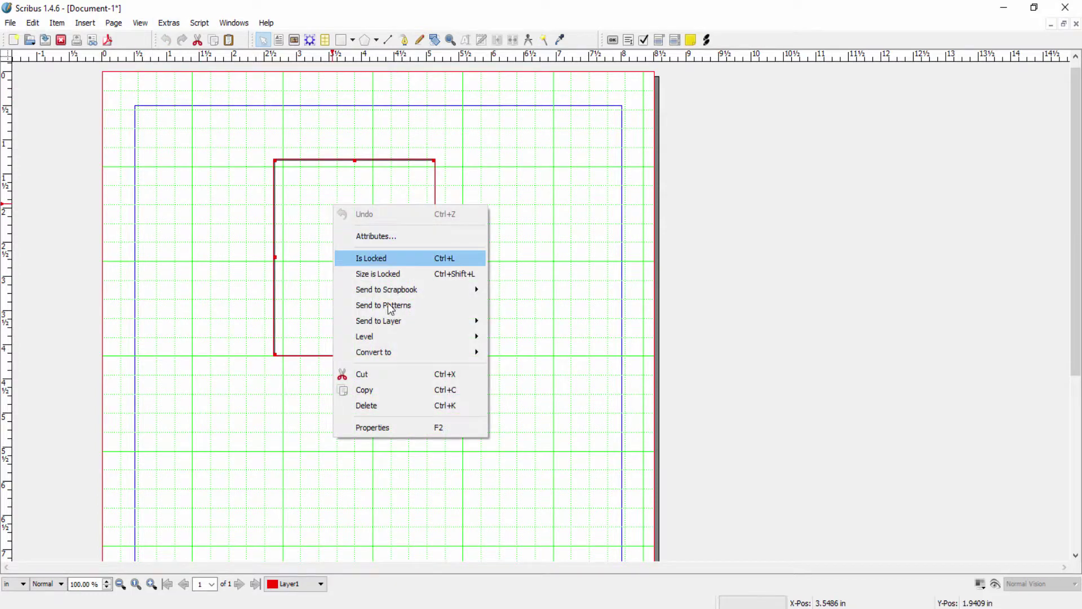
click(388, 428)
click(781, 467)
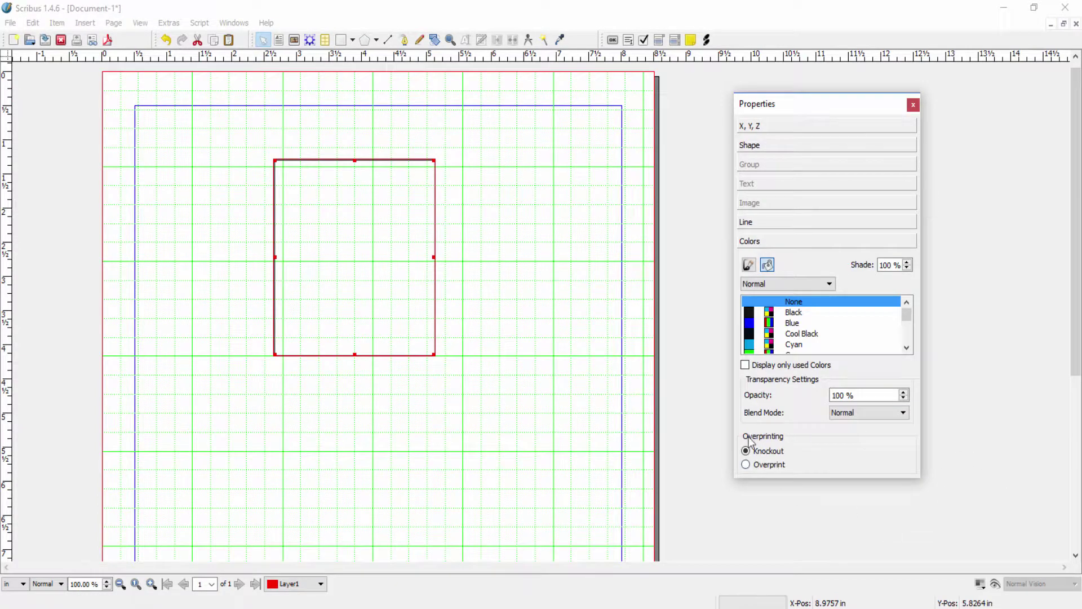
drag(909, 311, 912, 354)
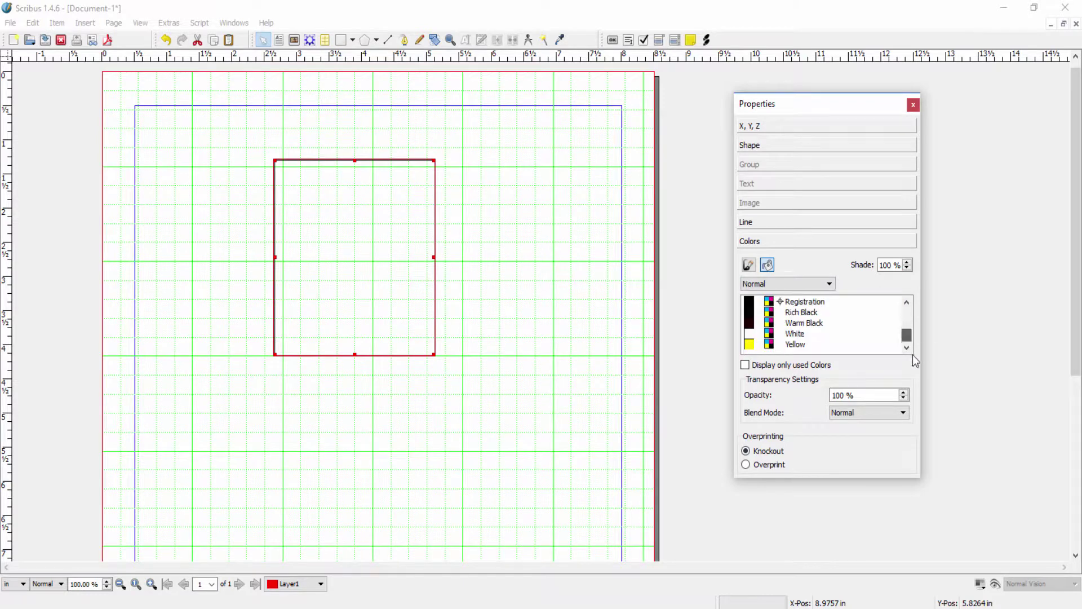
click(806, 345)
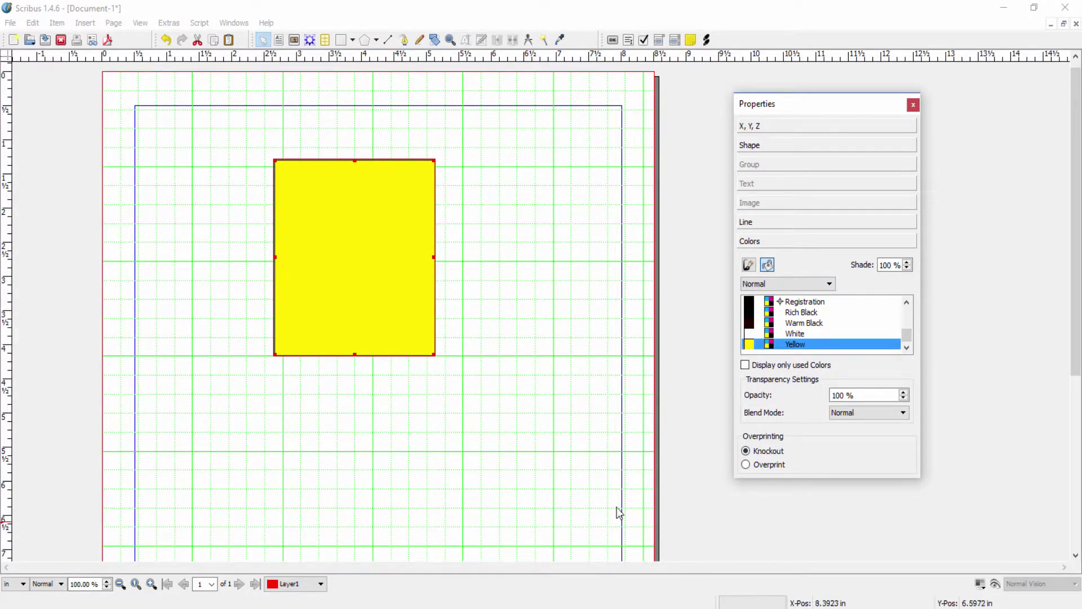
click(913, 106)
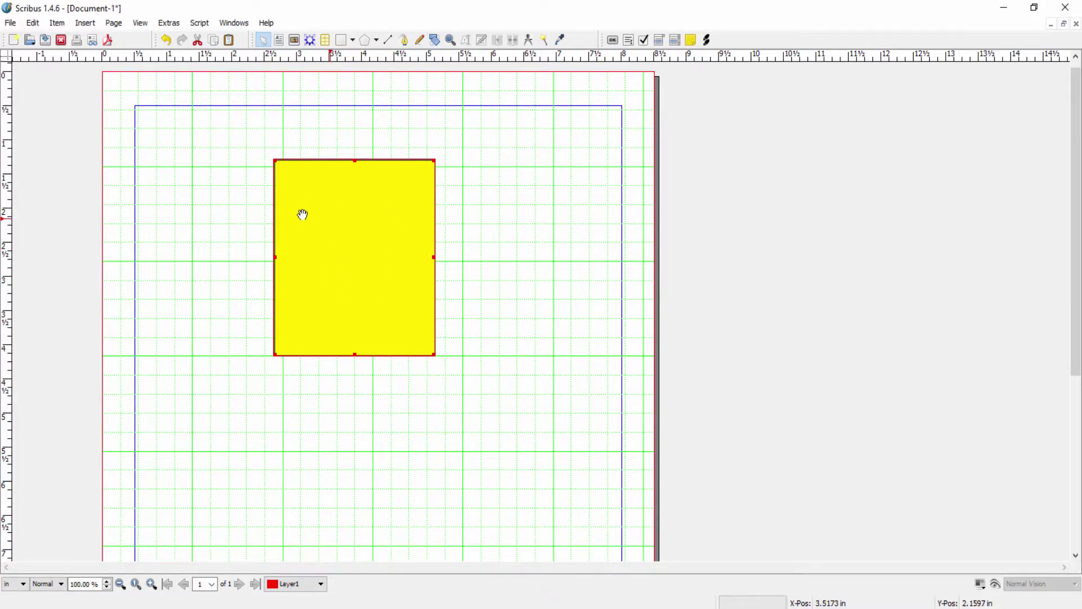
Use the rectangle's context menu to send it to the Background layer
click(59, 25)
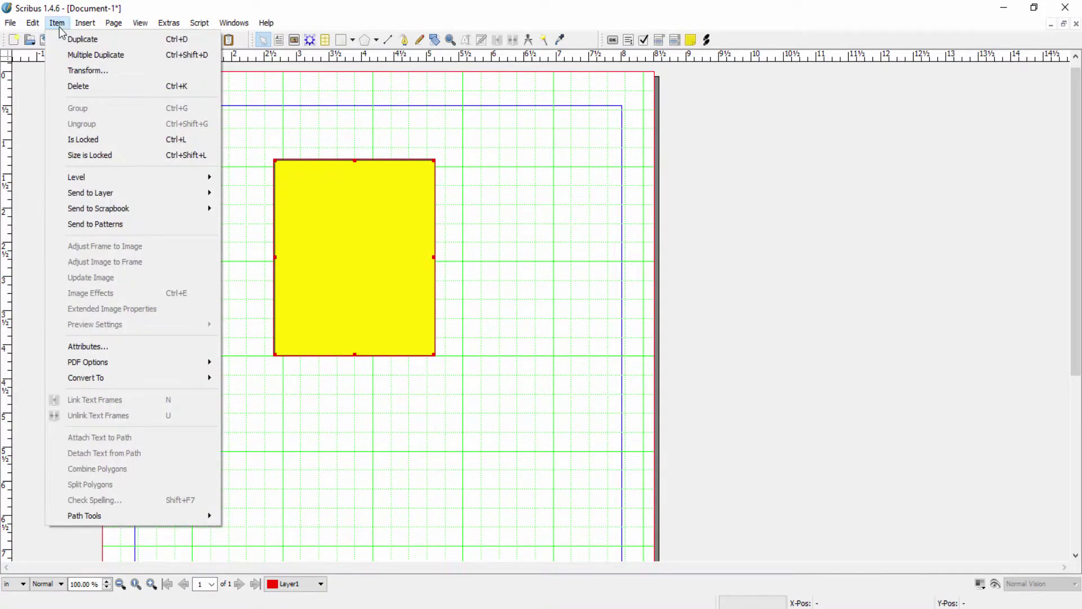
mouse_move(101, 194)
click(530, 267)
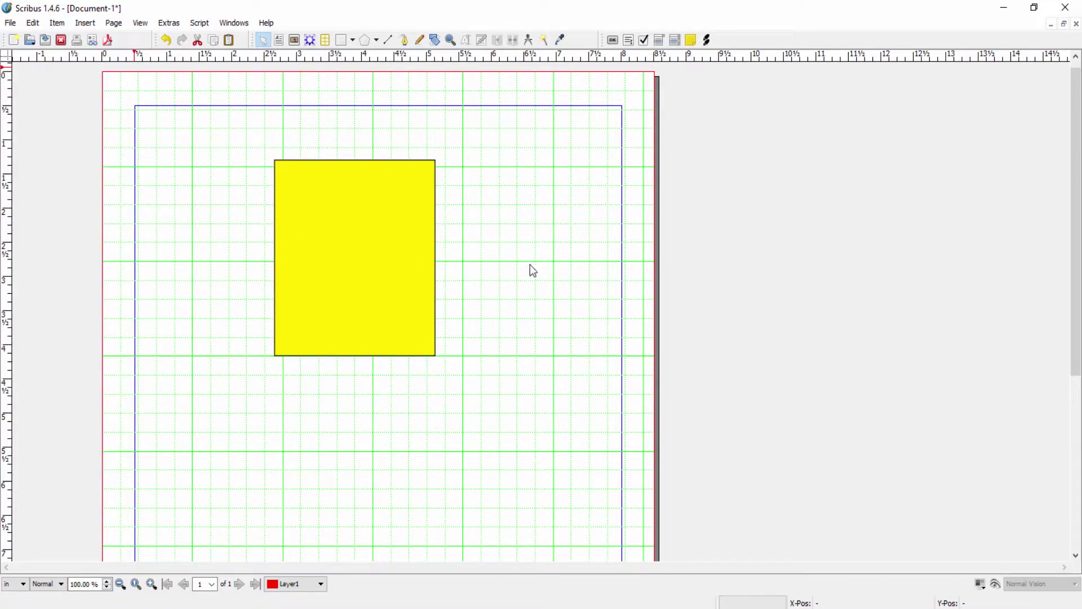
right_click(348, 249)
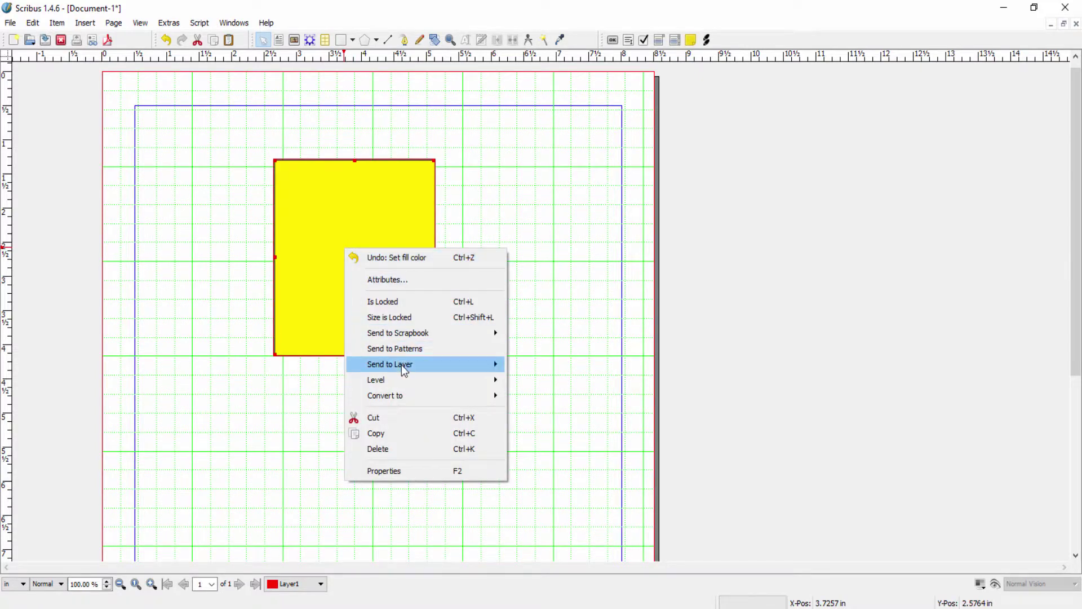
mouse_move(404, 369)
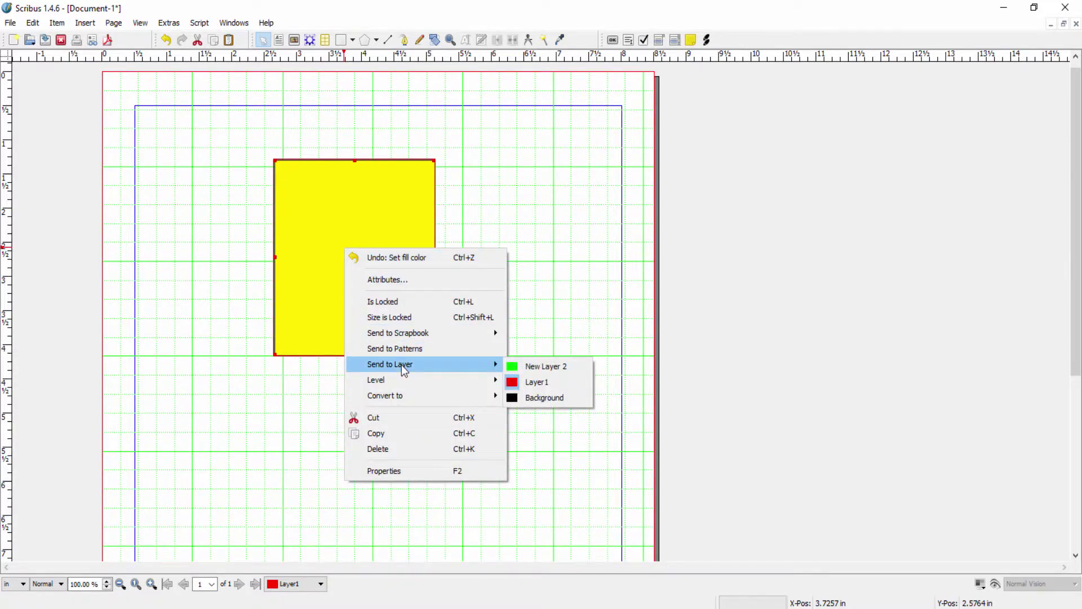
click(558, 398)
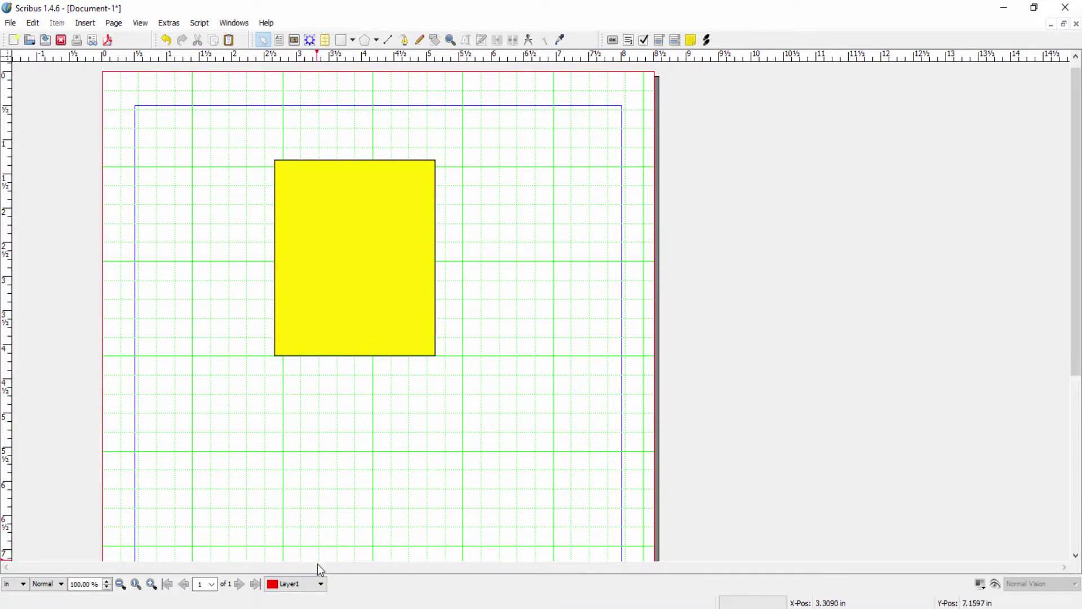
click(321, 584)
Make Layer1 the current layer again and open the Properties panel with F2
click(320, 584)
key(Down)
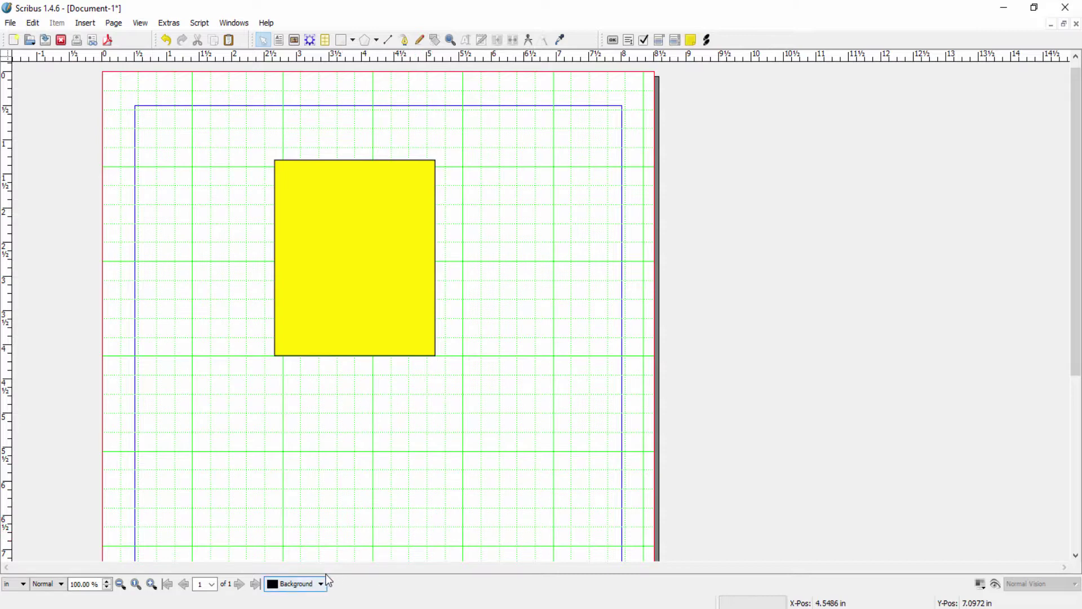
key(F2)
key(Up)
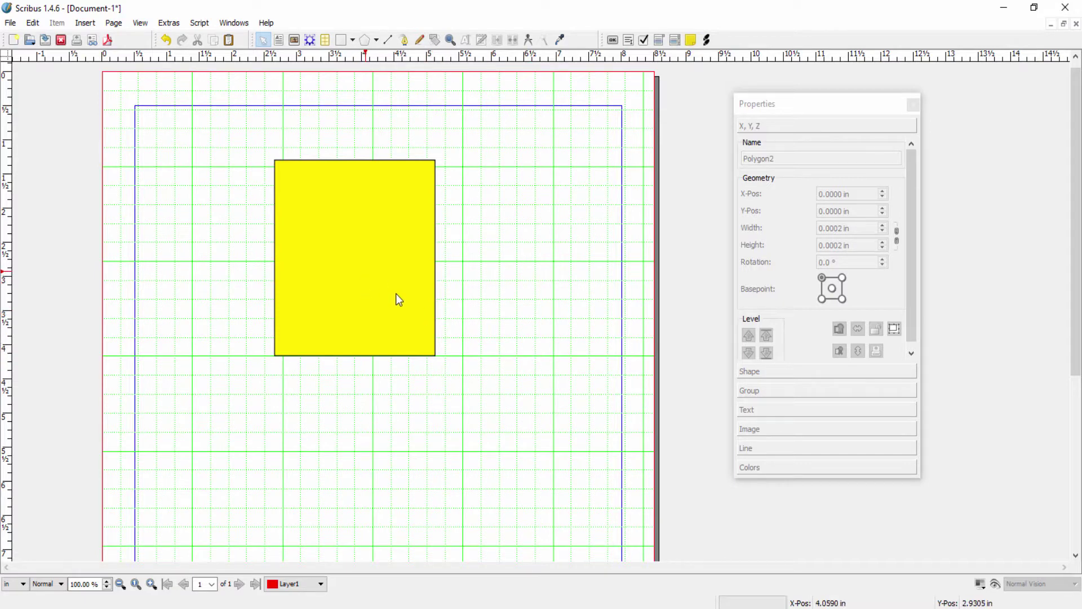
Switch the current layer to Background and select the yellow rectangle (Polygon2, 2.4722 × 2.8646 in)
click(320, 584)
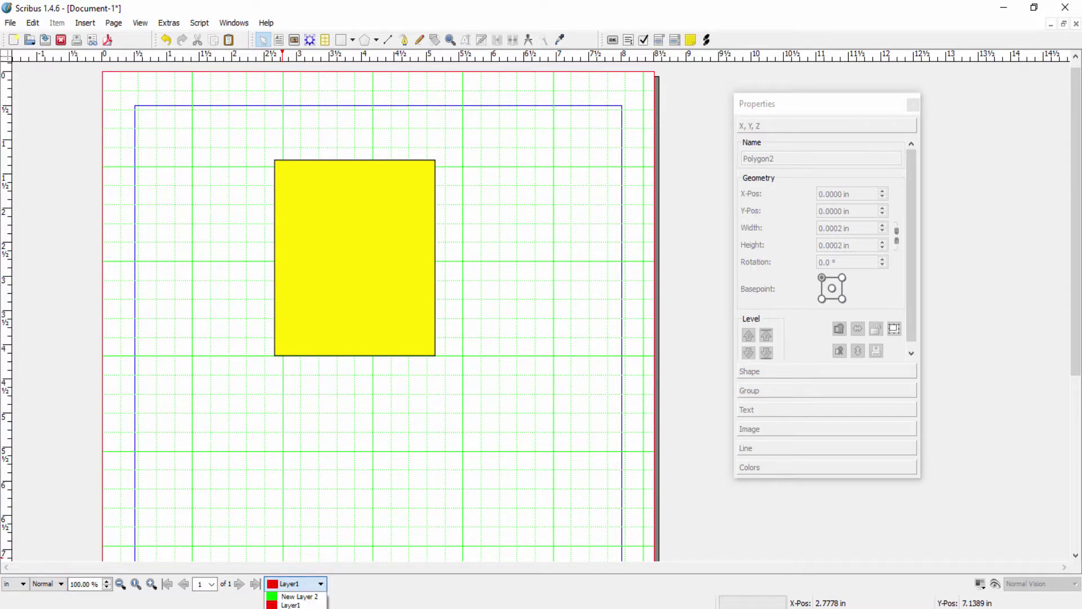
click(293, 597)
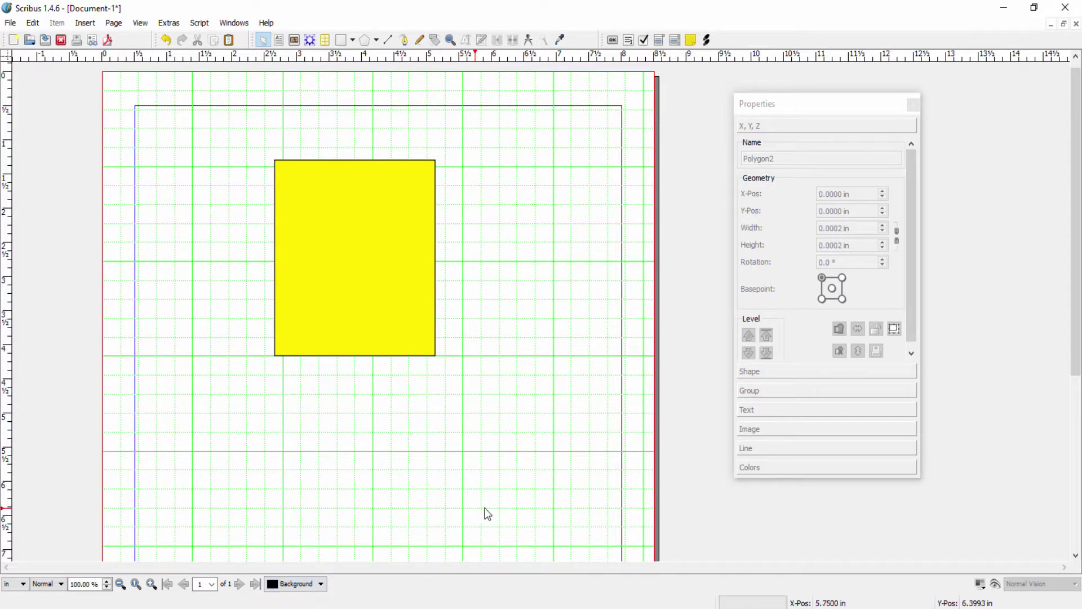
click(378, 277)
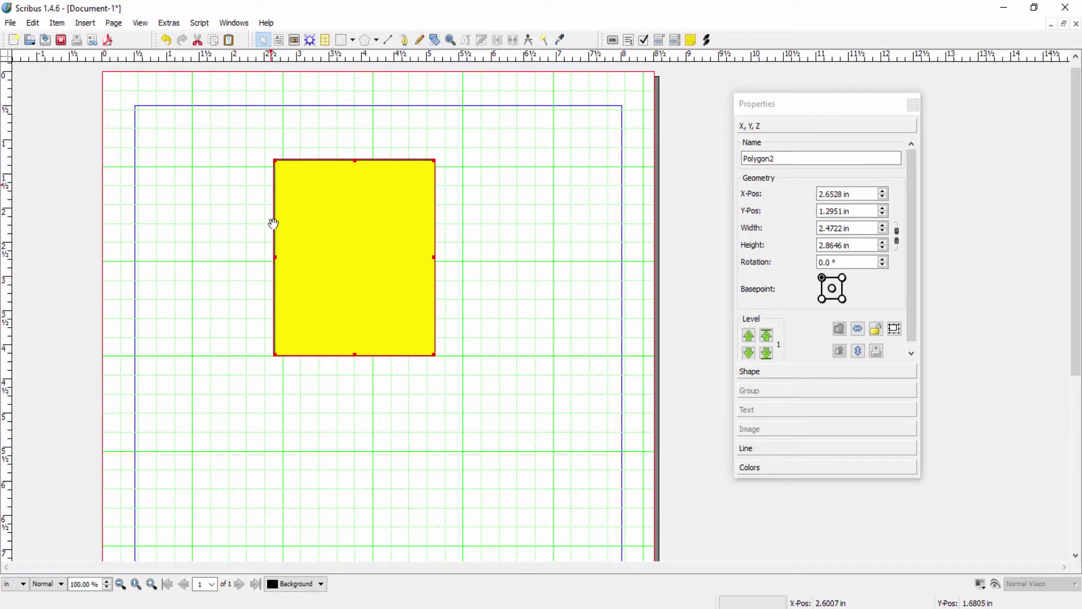